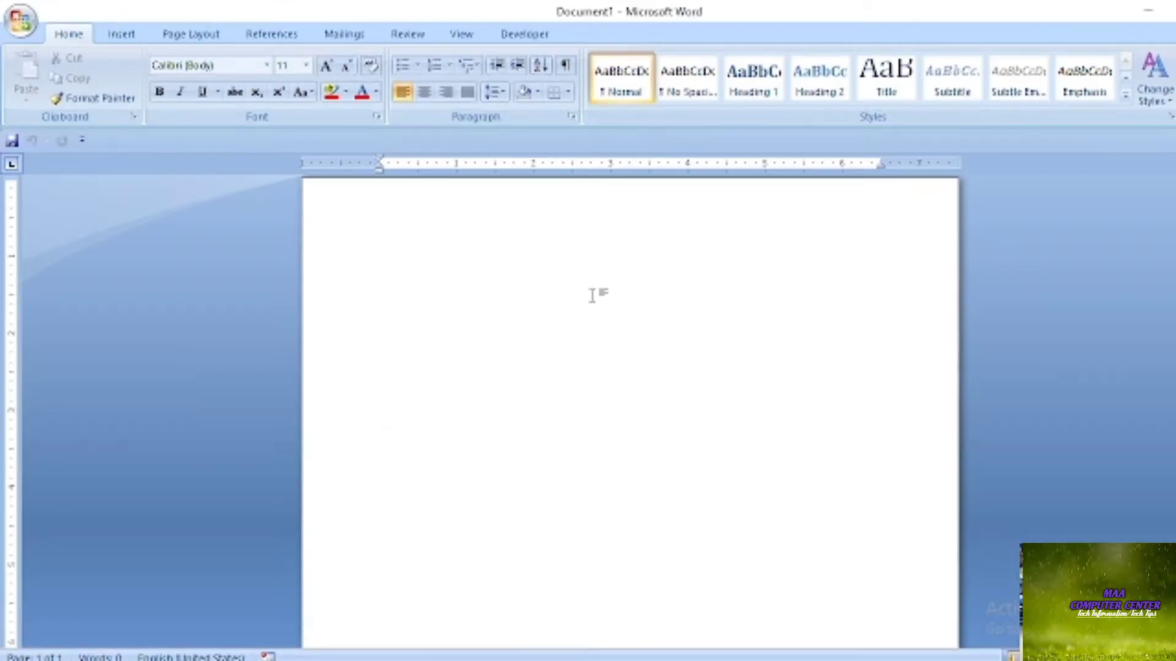
# Open the Office menu to show the Recent Documents list over blank Document1
pyautogui.click(16, 24)
pyautogui.moveTo(57, 224)
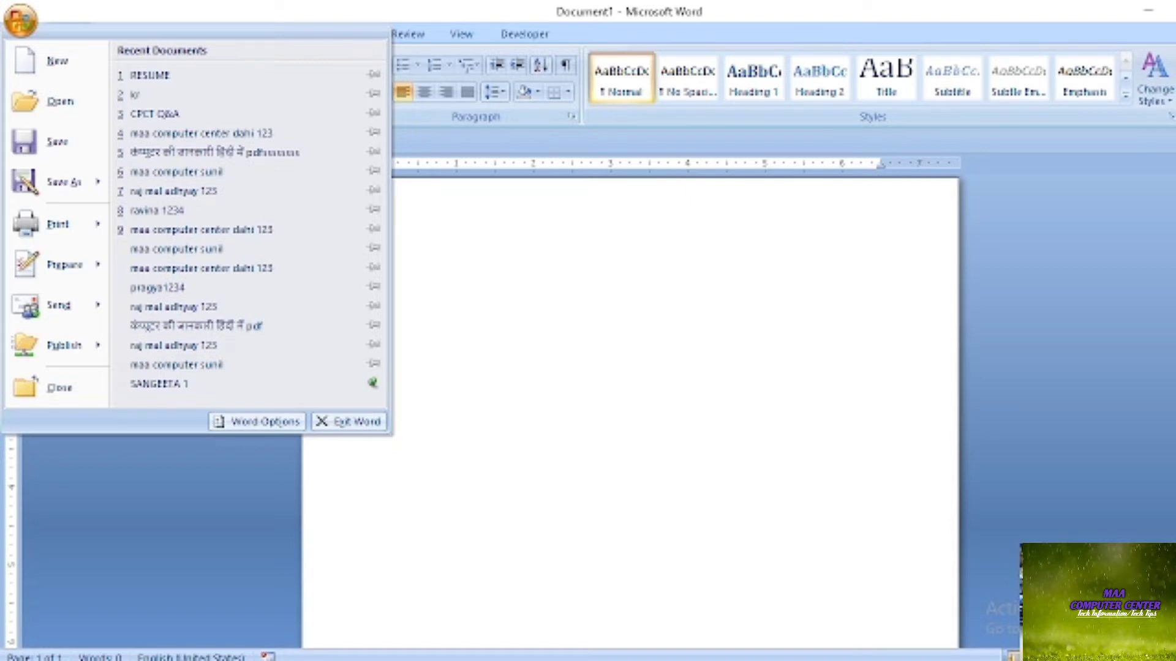
# Close and reopen the Office menu, then open Word Options on its Popular page
pyautogui.press('Escape')
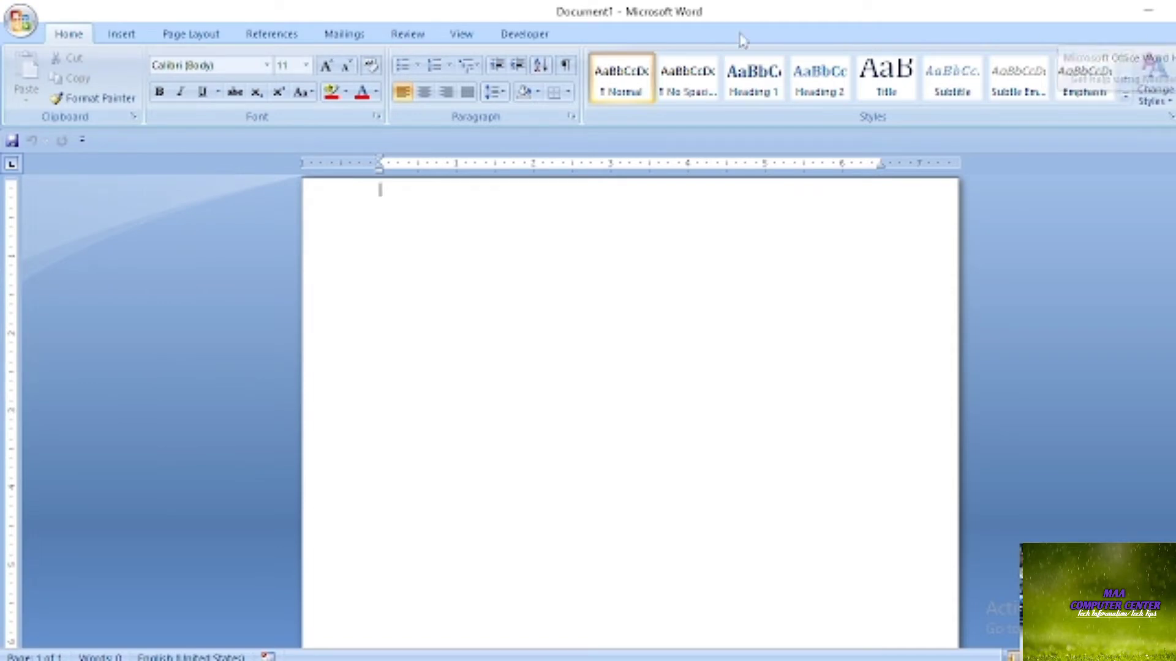
pyautogui.click(23, 30)
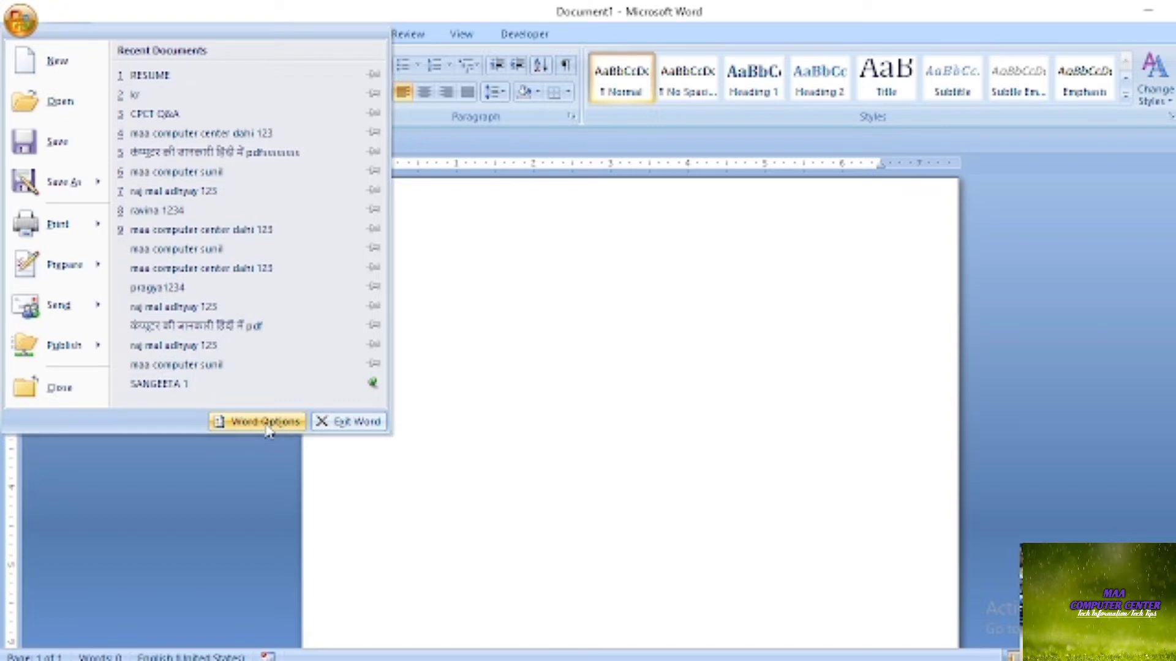
pyautogui.click(267, 423)
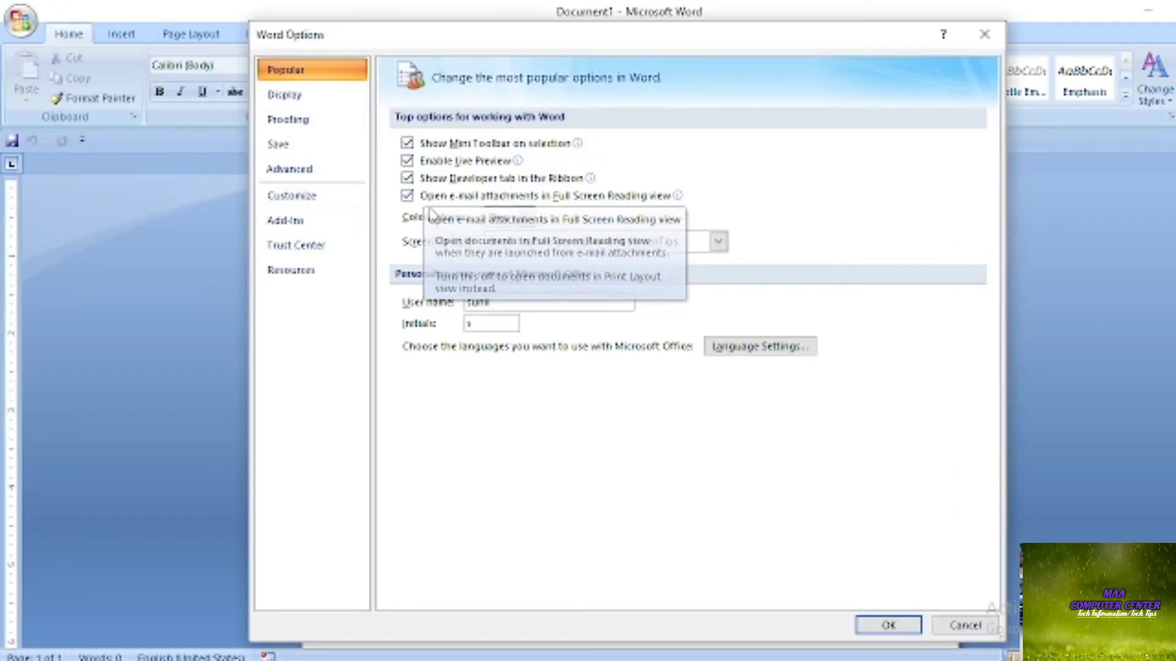
pyautogui.click(297, 96)
pyautogui.click(308, 126)
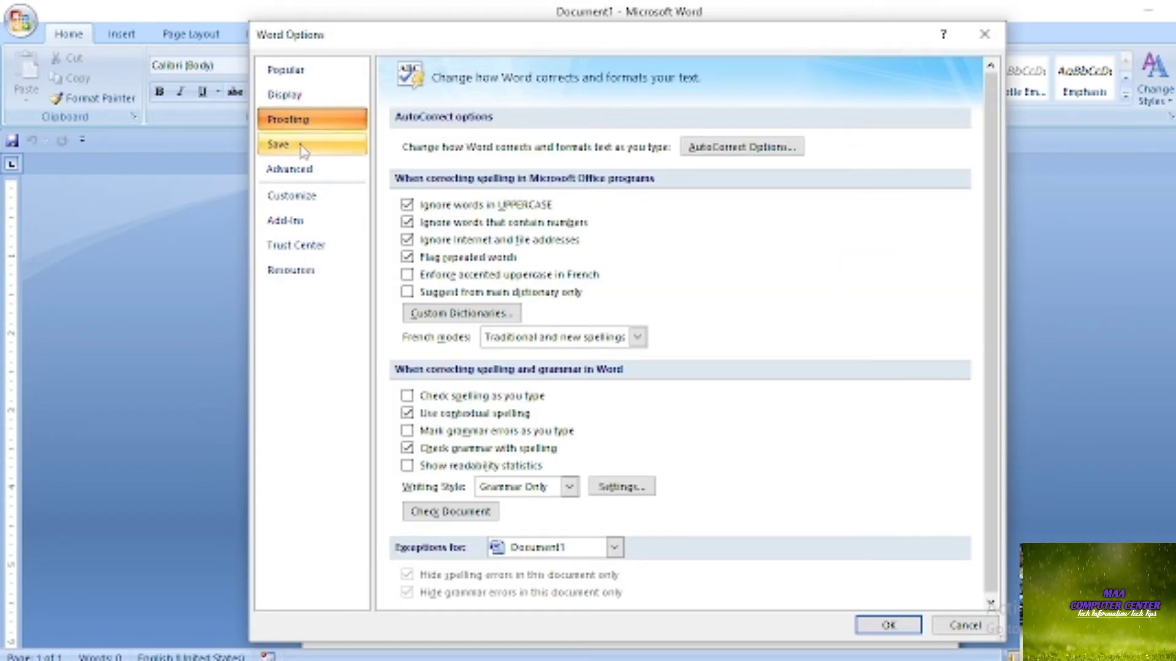
pyautogui.click(304, 147)
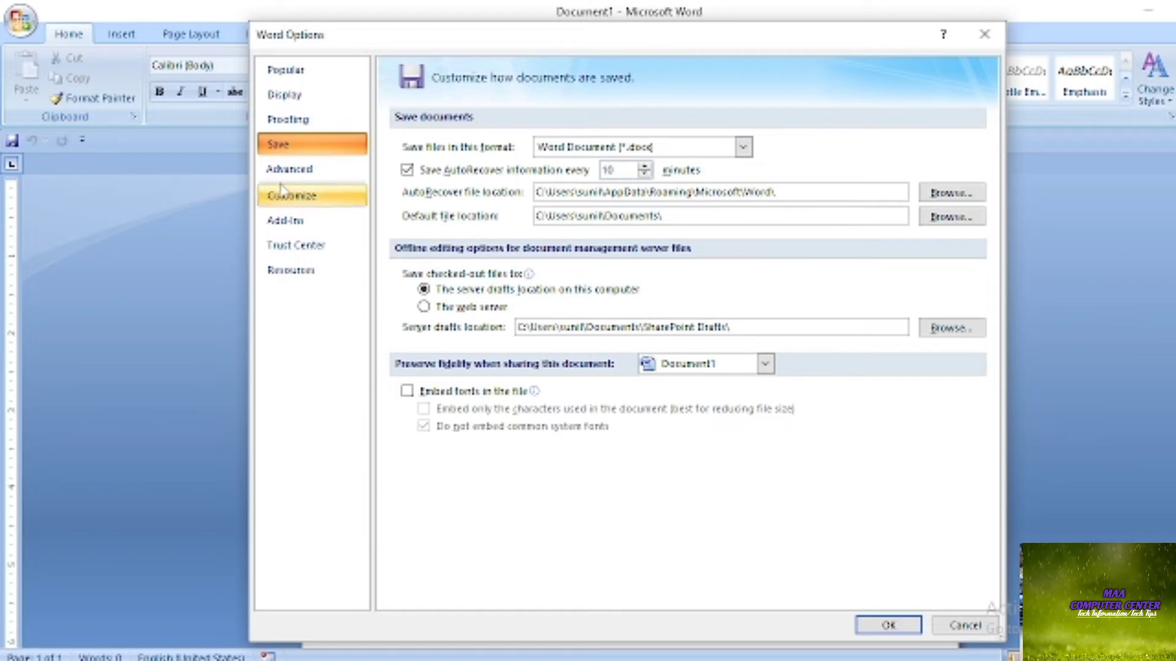
pyautogui.click(307, 79)
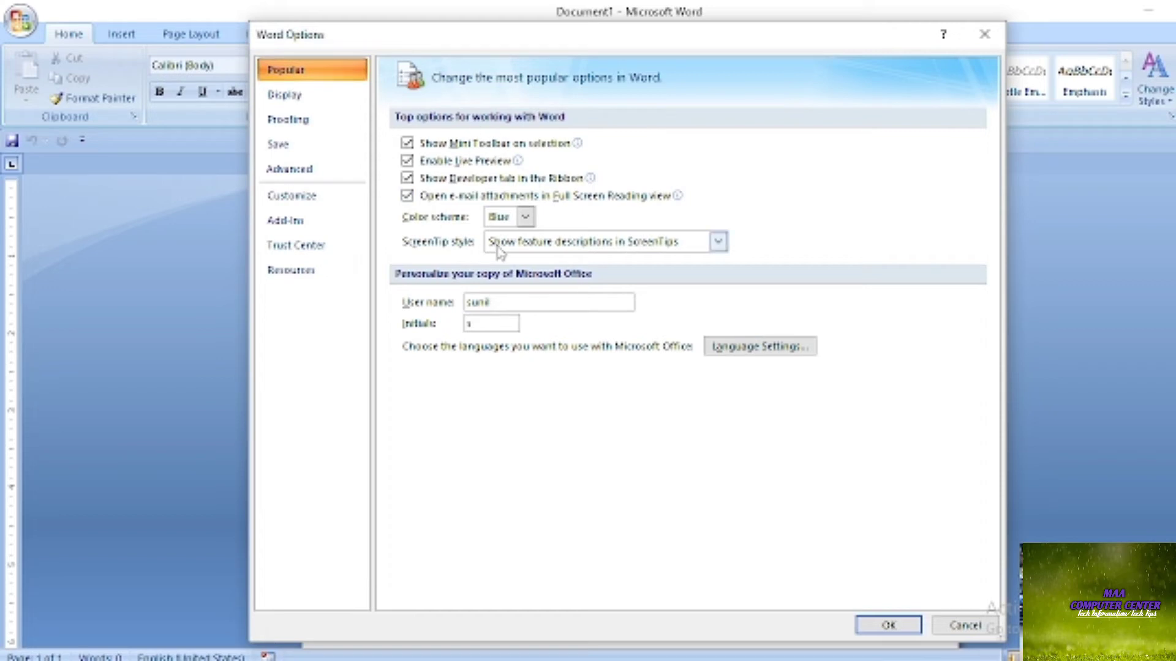
# Set the Color scheme to Silver in Word Options and apply it with OK
pyautogui.click(525, 218)
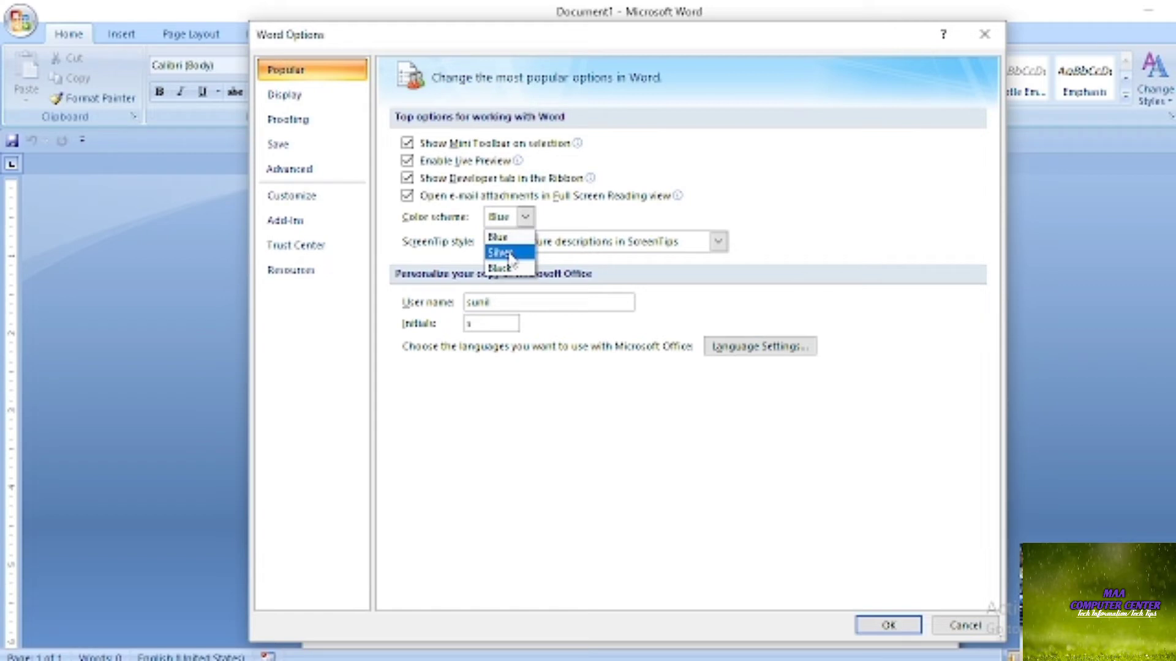
pyautogui.click(510, 253)
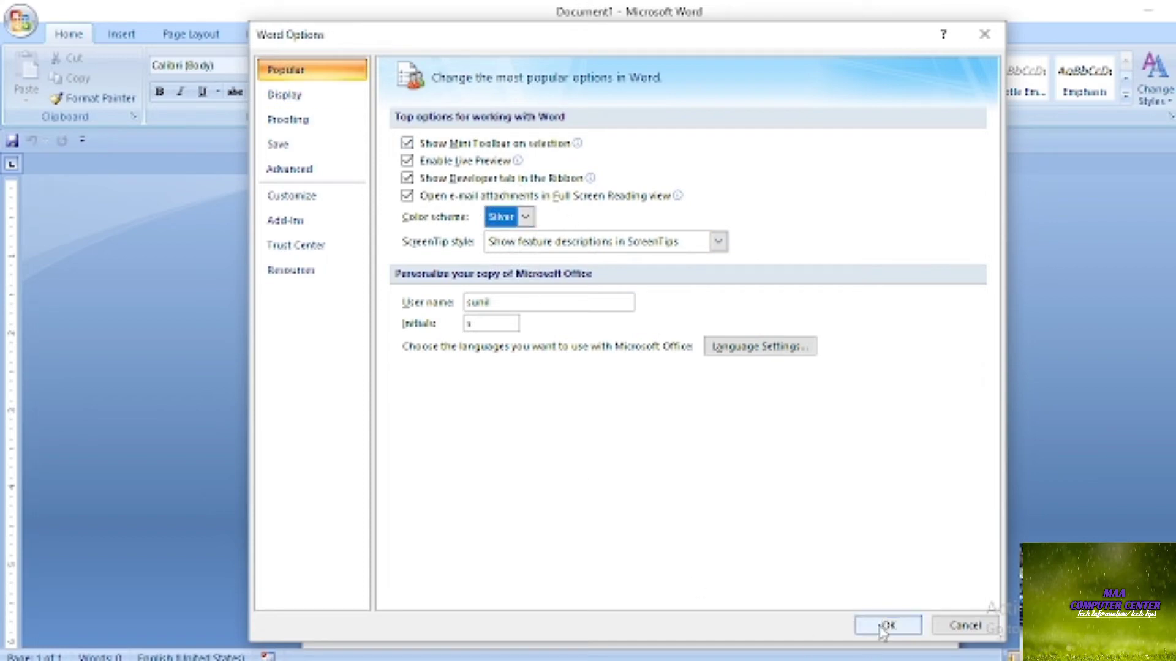
pyautogui.click(525, 216)
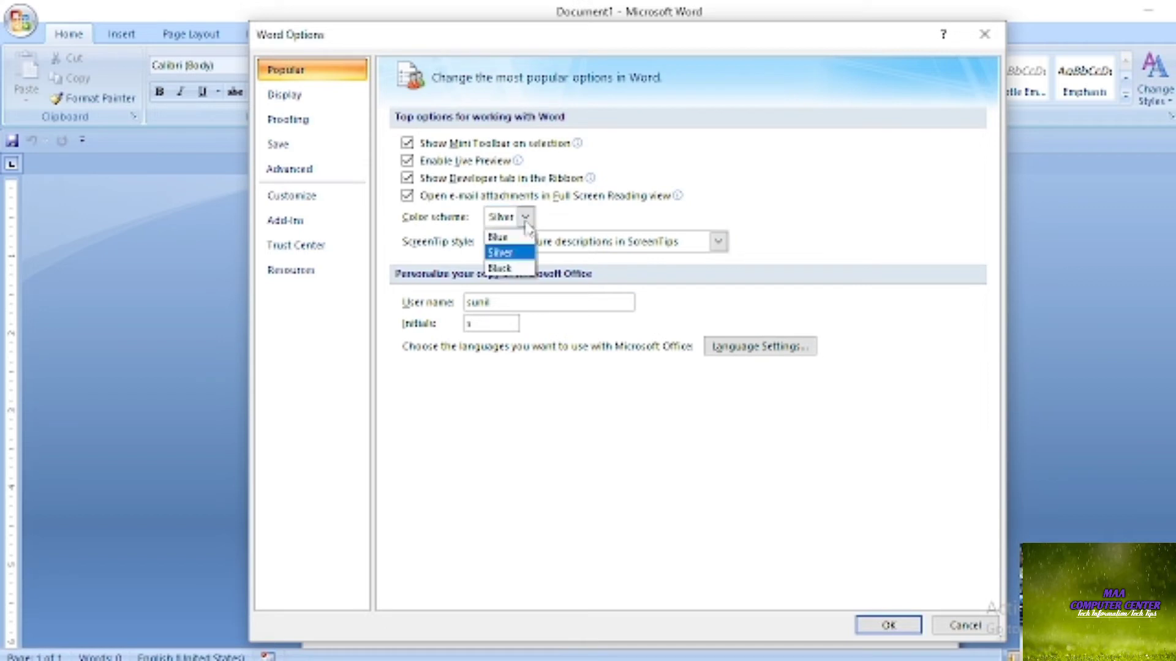
pyautogui.click(510, 252)
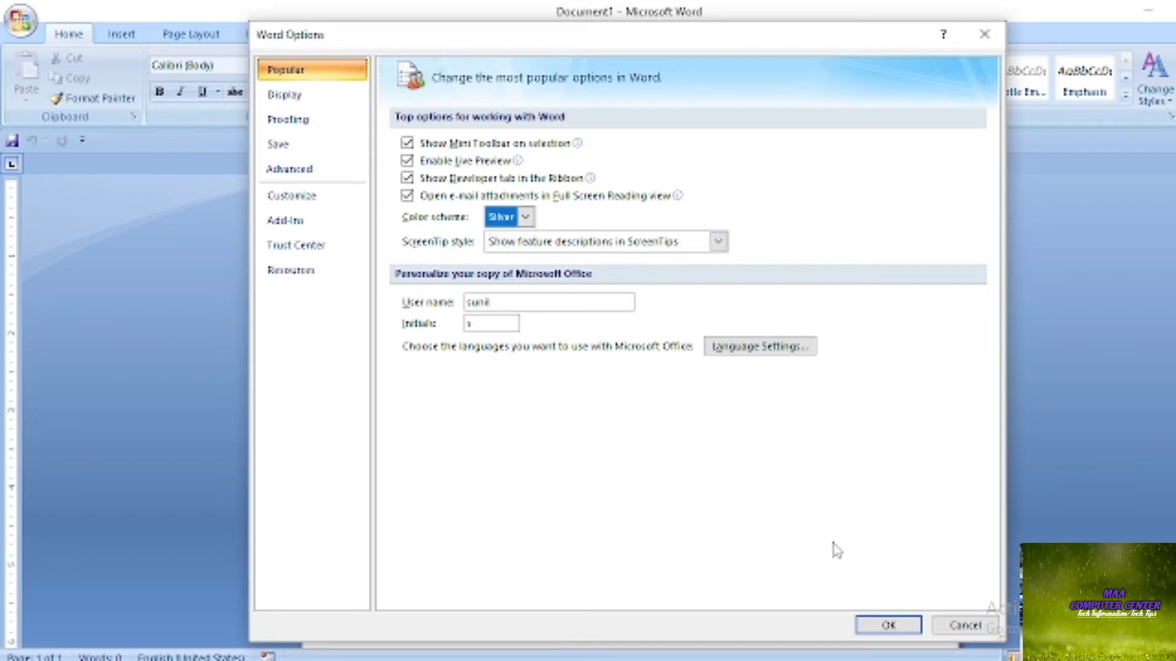
pyautogui.click(883, 626)
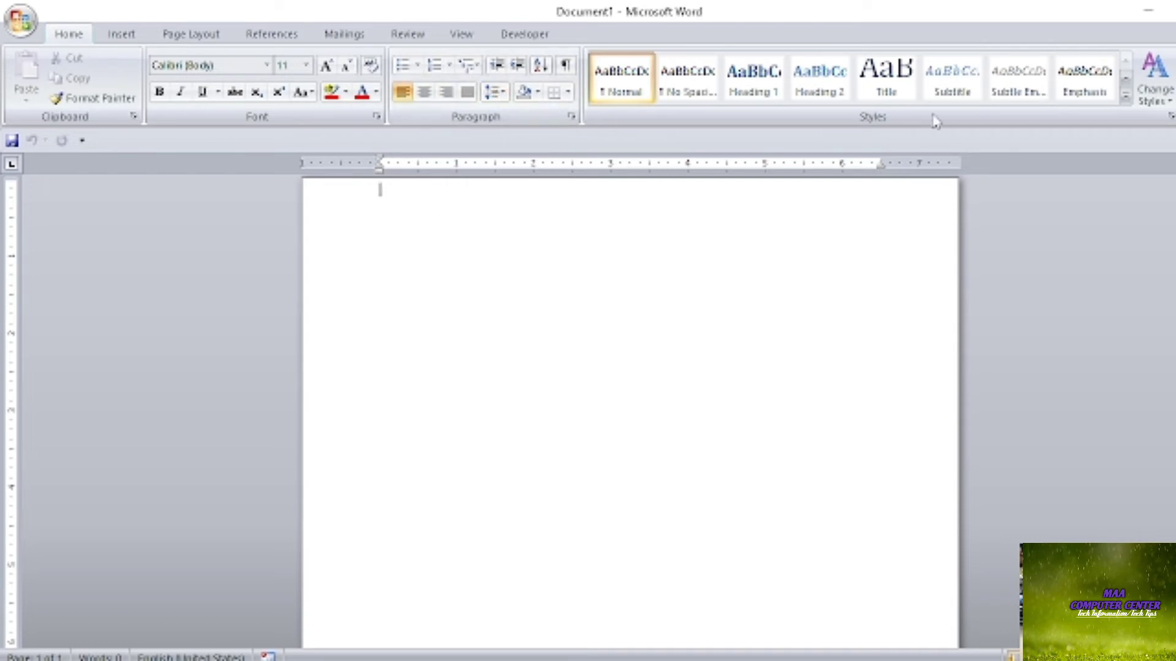
# Reopen Word Options and change the Color scheme from Silver to Black, then confirm
pyautogui.click(21, 21)
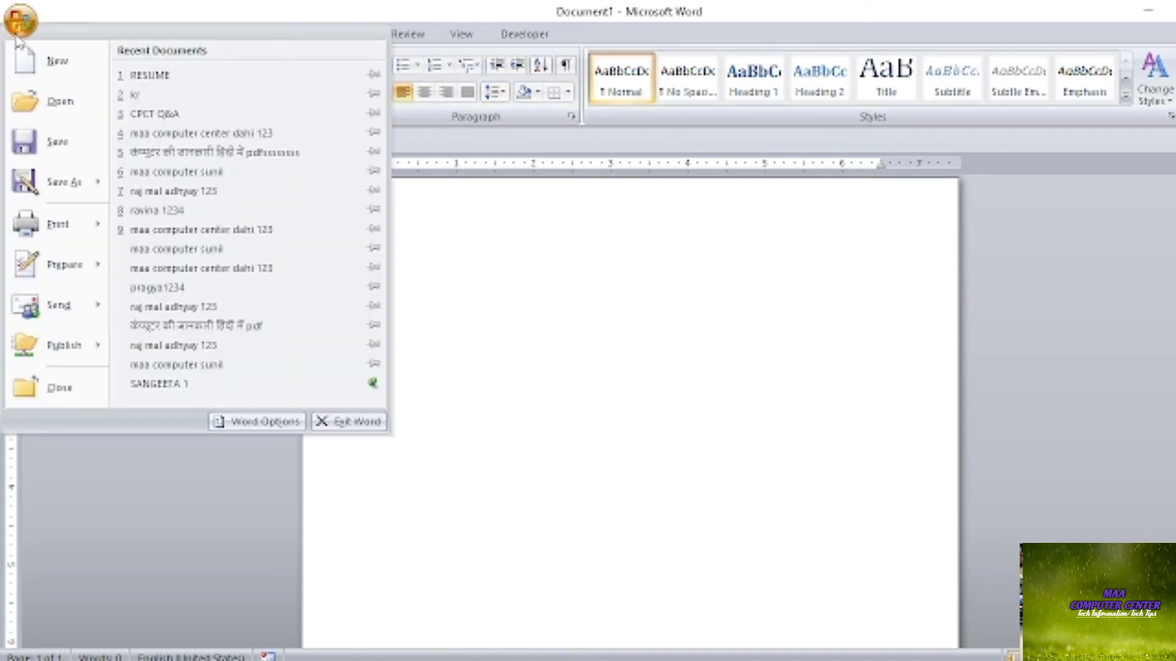
pyautogui.click(264, 422)
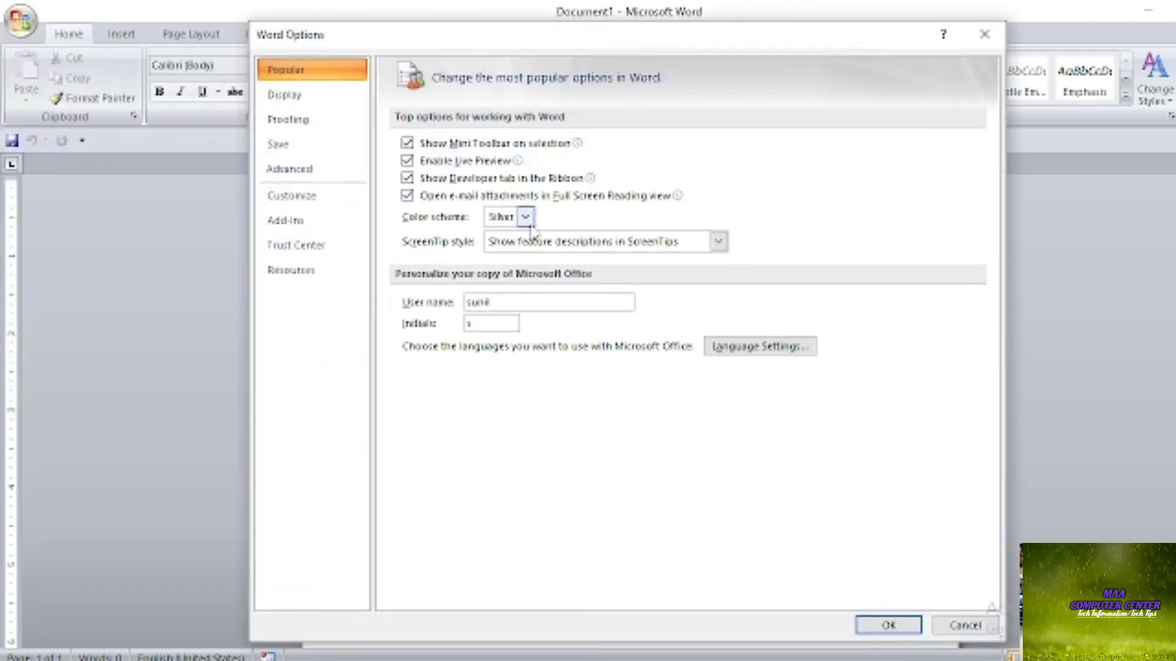
pyautogui.click(526, 219)
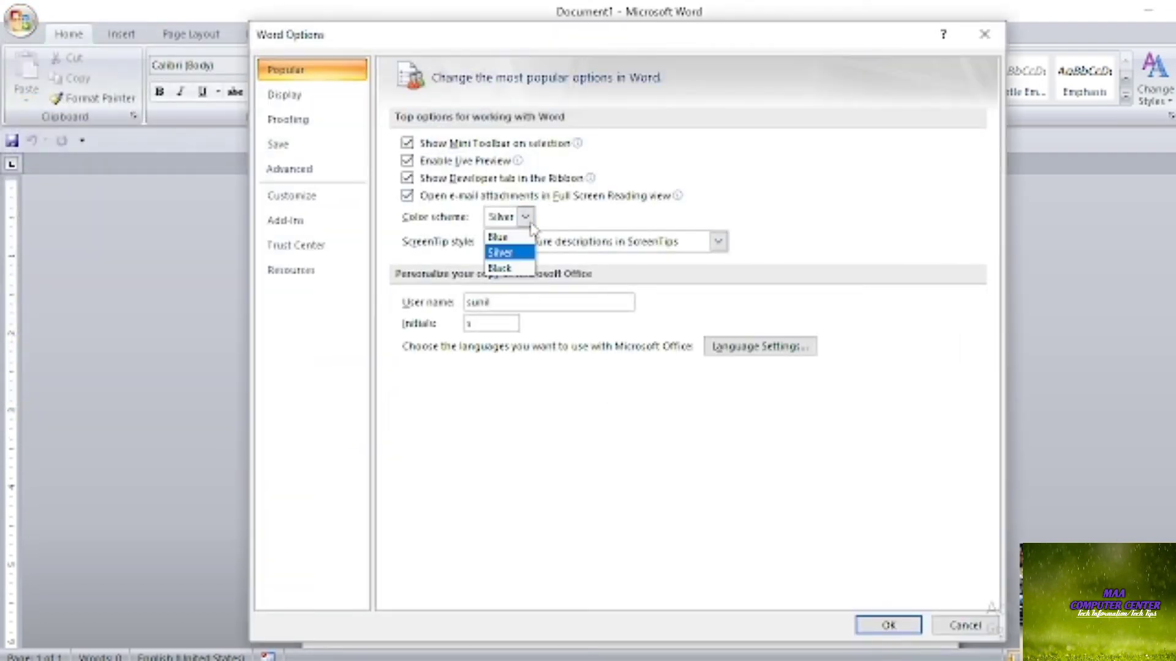
pyautogui.click(509, 270)
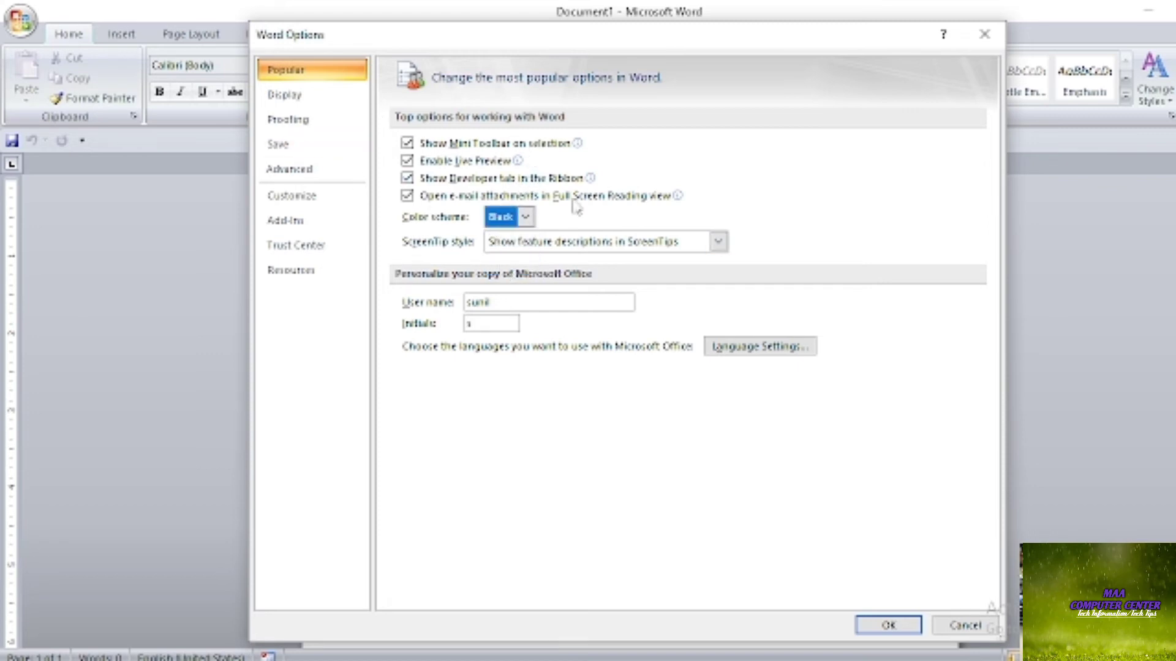
pyautogui.click(889, 624)
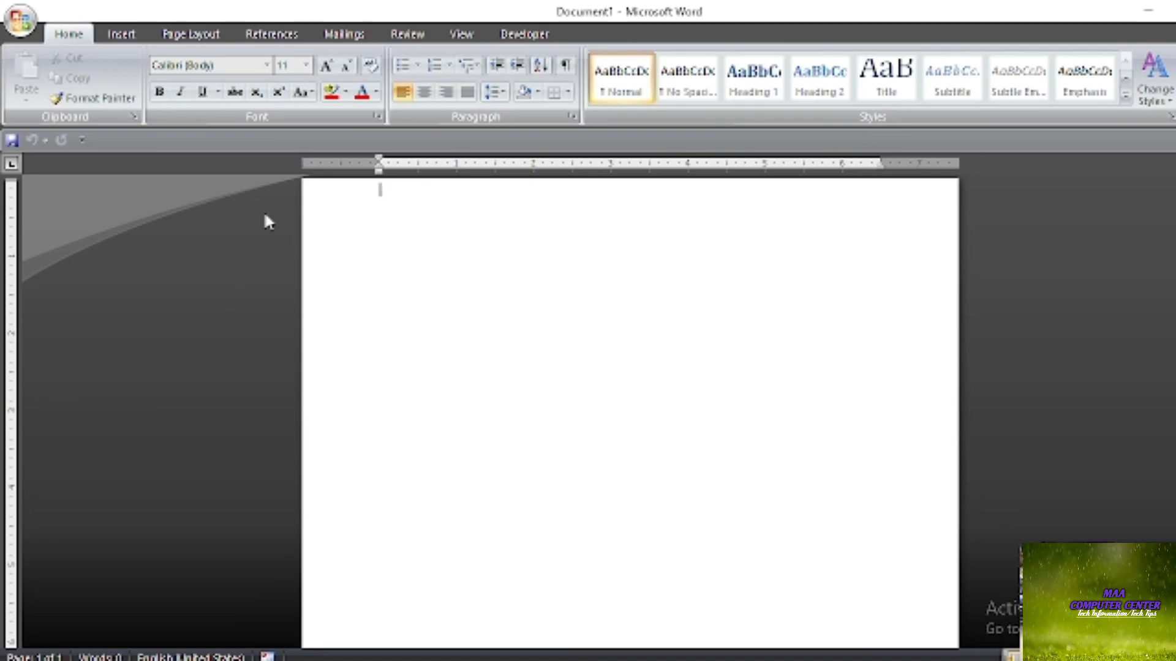
# Reopen Word Options and set the Color scheme back to Blue, then confirm
pyautogui.click(19, 24)
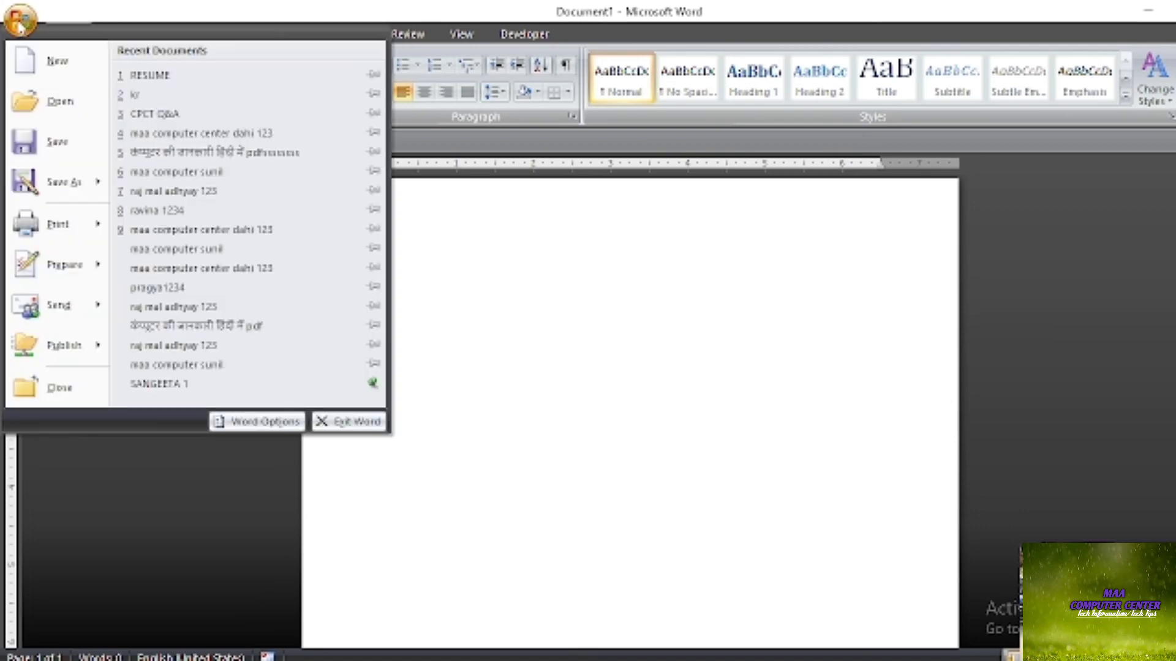
pyautogui.click(260, 423)
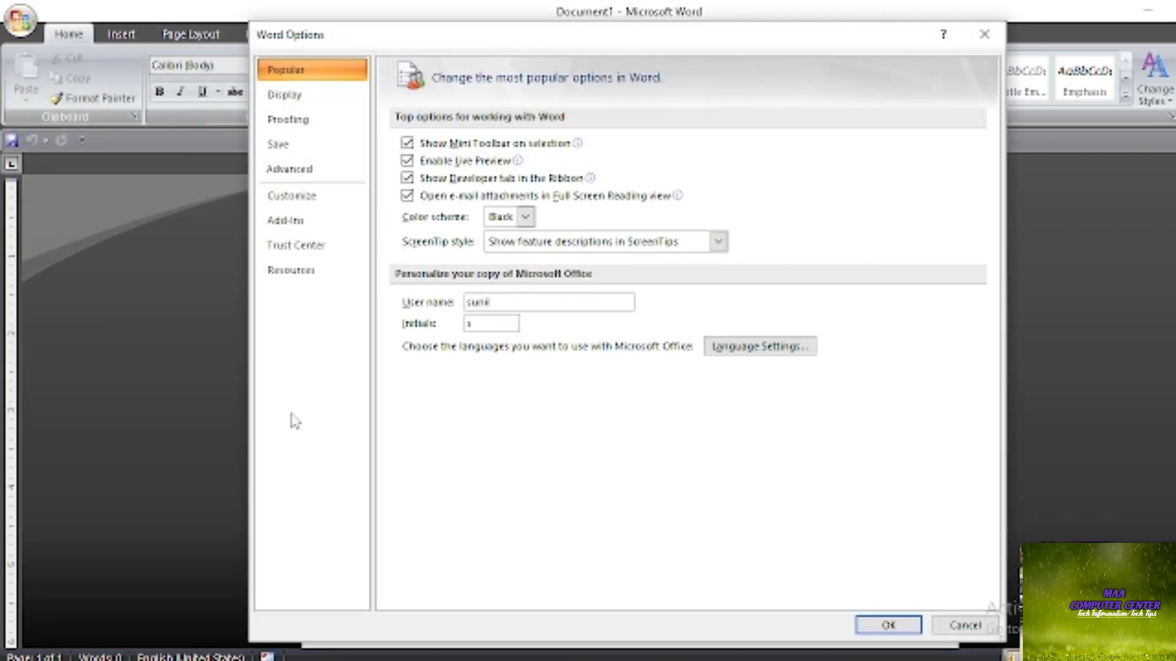
pyautogui.click(526, 218)
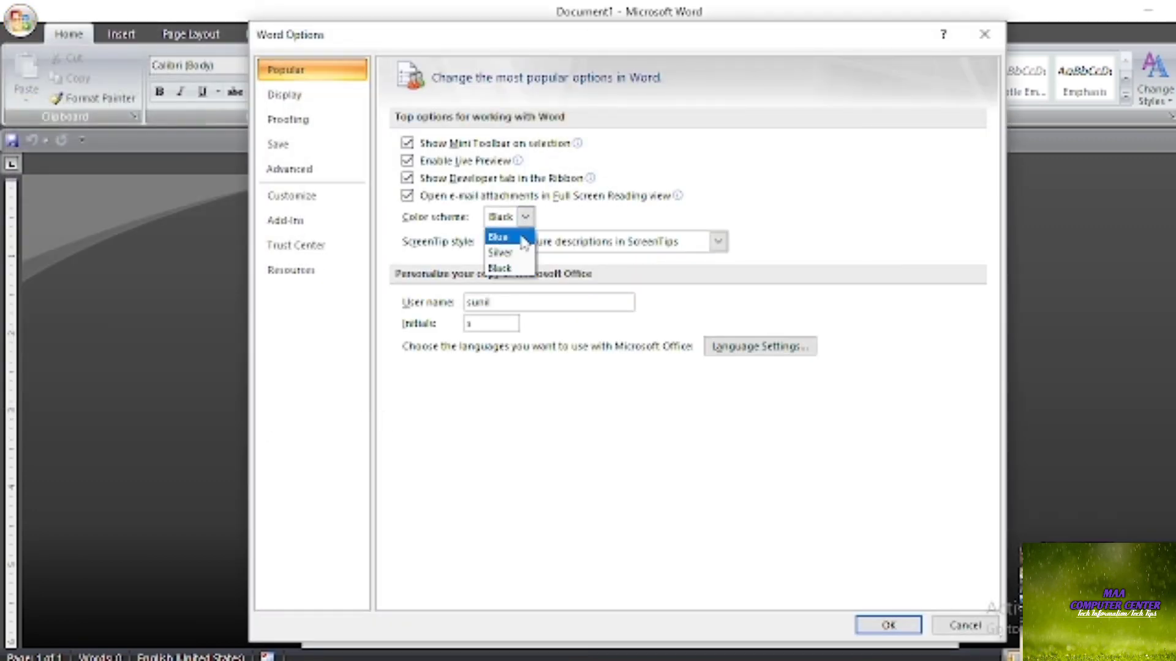
pyautogui.click(511, 242)
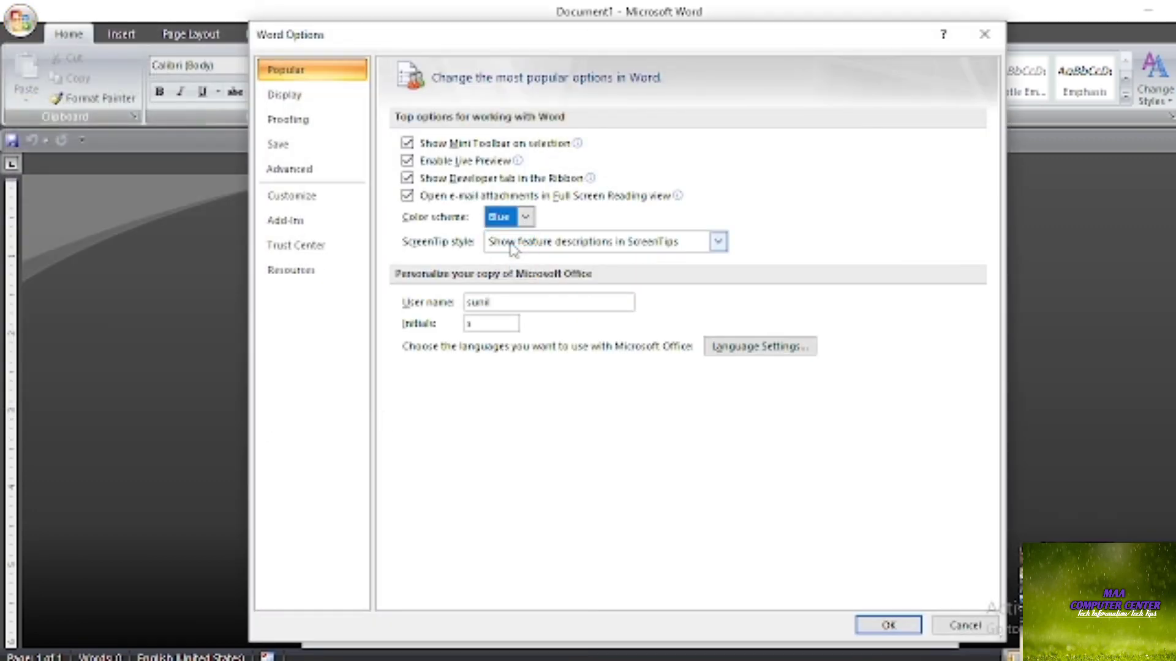
pyautogui.click(868, 623)
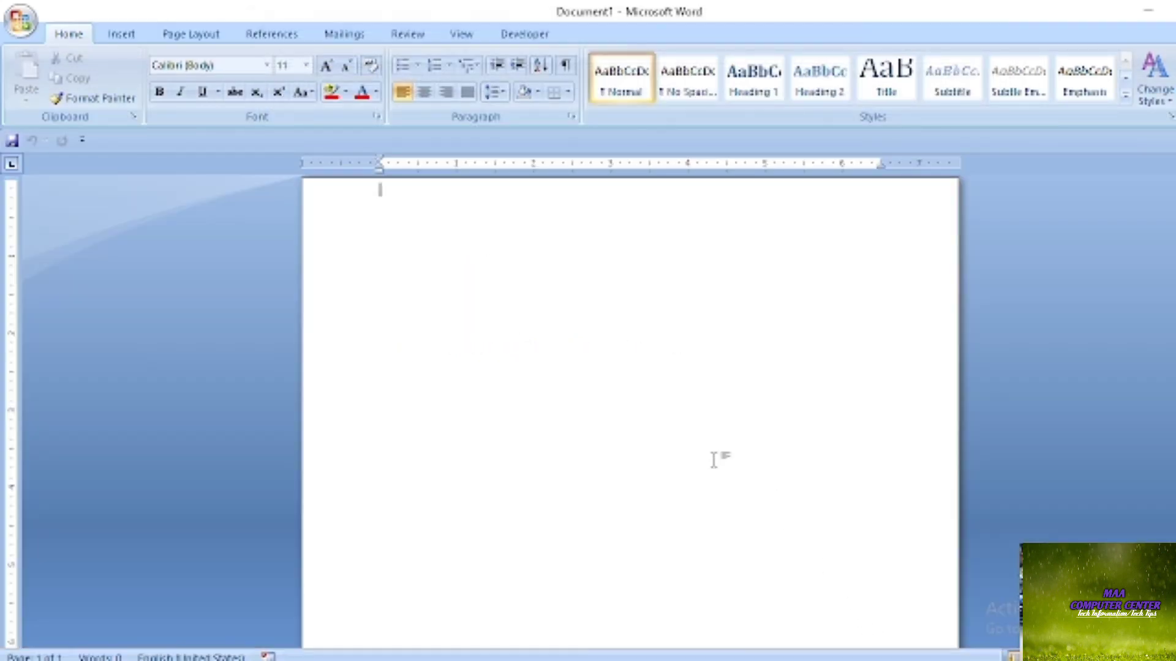